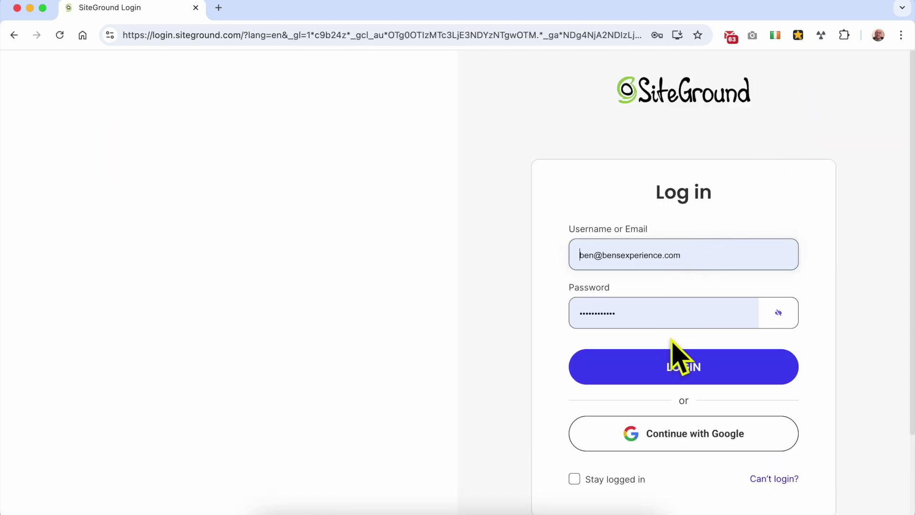
- Log in to the SiteGround account with the prefilled credentials and open Site Tools for the website benstutorial.com
left_click(672, 372)
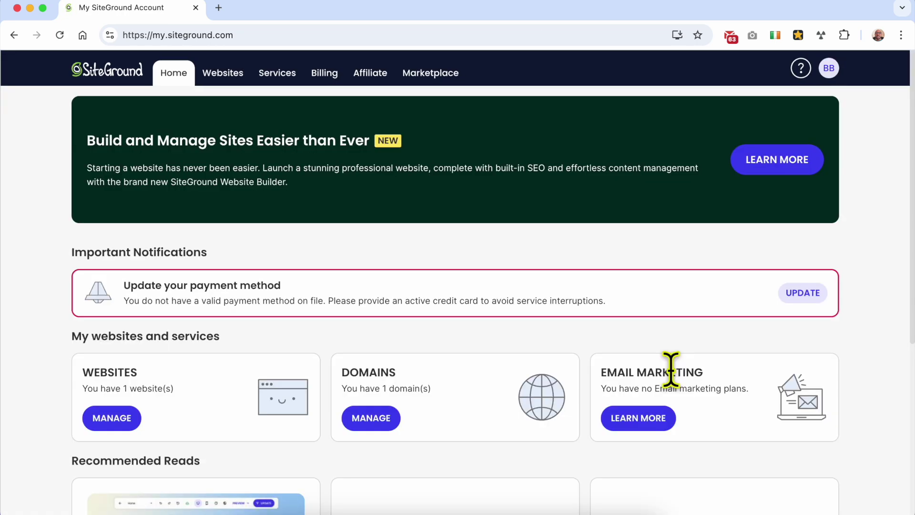
left_click(227, 76)
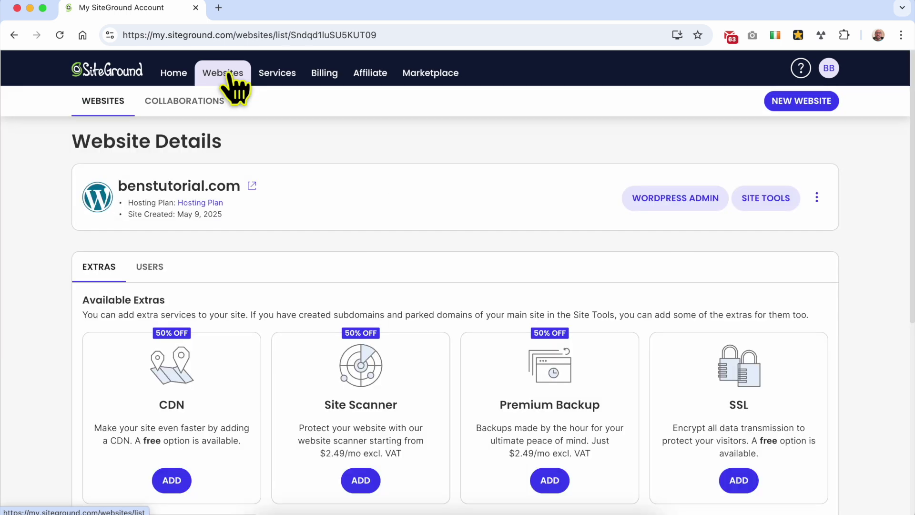
double_click(175, 186)
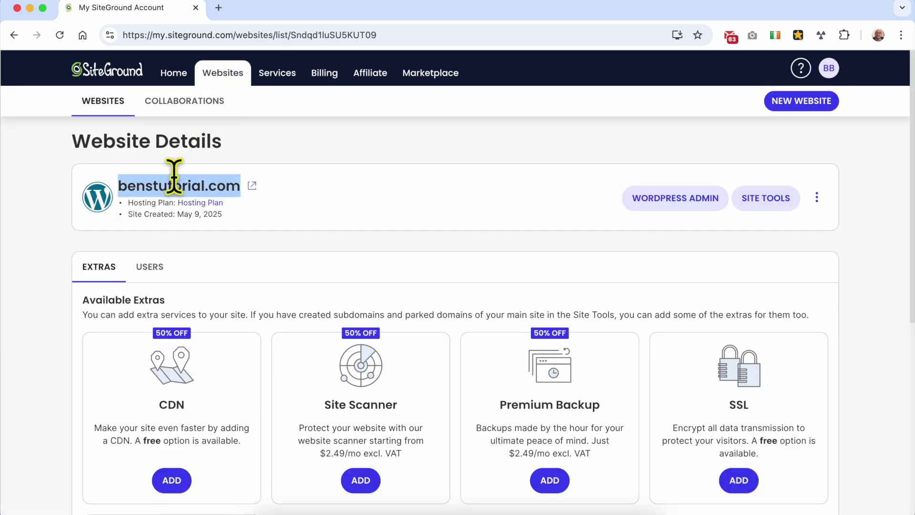
left_click(780, 207)
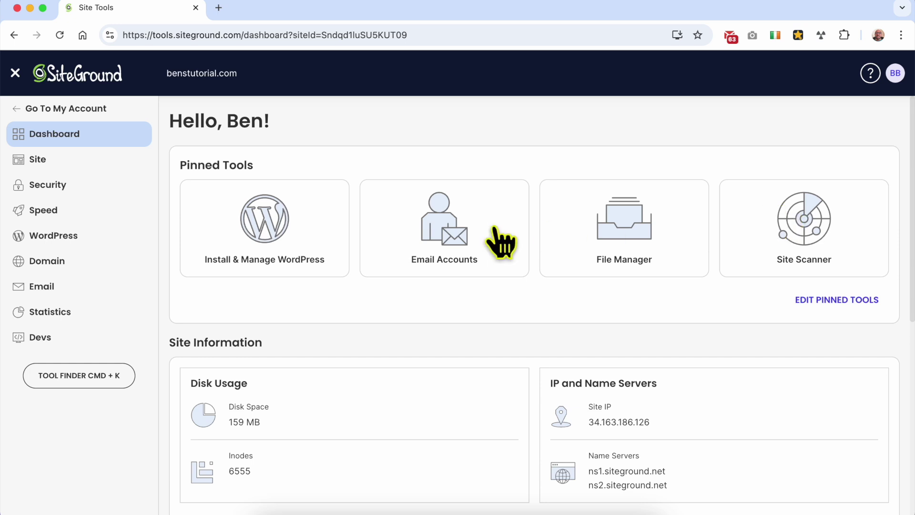
- Open the CDN page in the site's speed tools and read the description of the Content Delivery Network
left_click(104, 212)
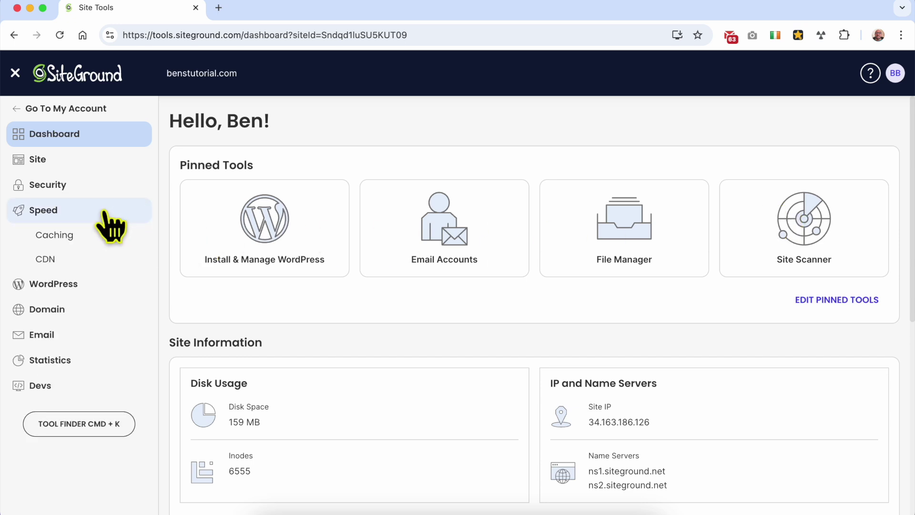
left_click(104, 262)
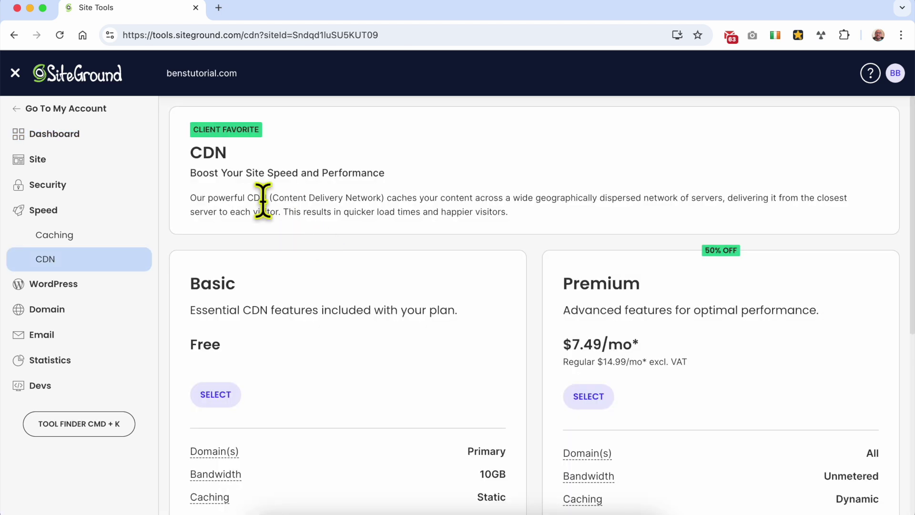
left_click_drag(275, 196, 386, 194)
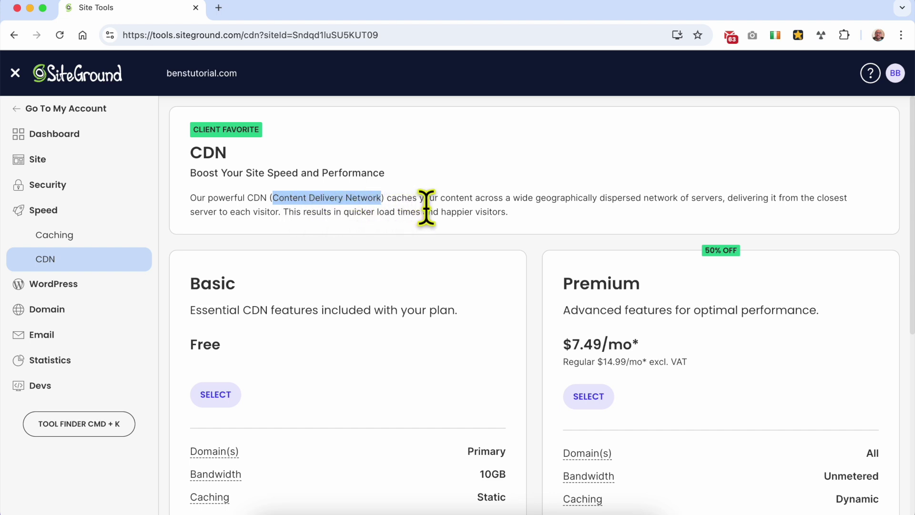
left_click(479, 198)
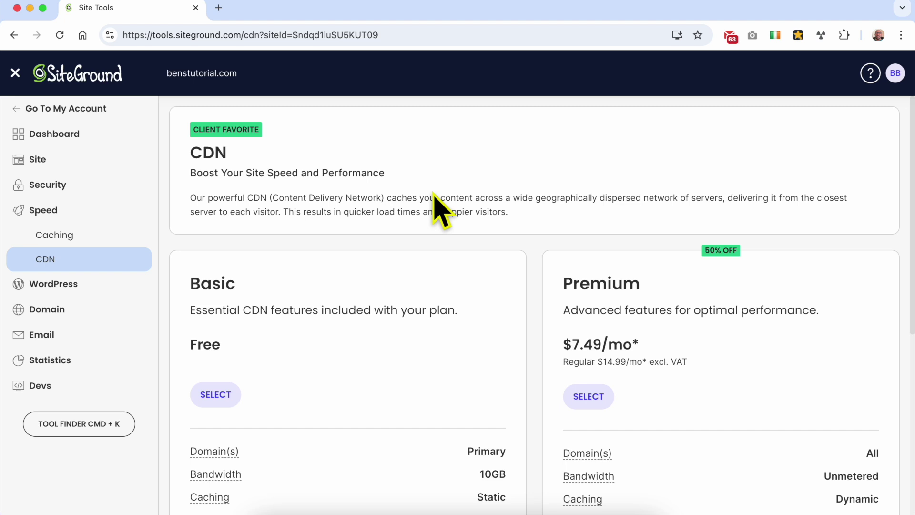
- Compare the Basic and Premium CDN plans by price, bandwidth, caching and the full list of included features
double_click(220, 278)
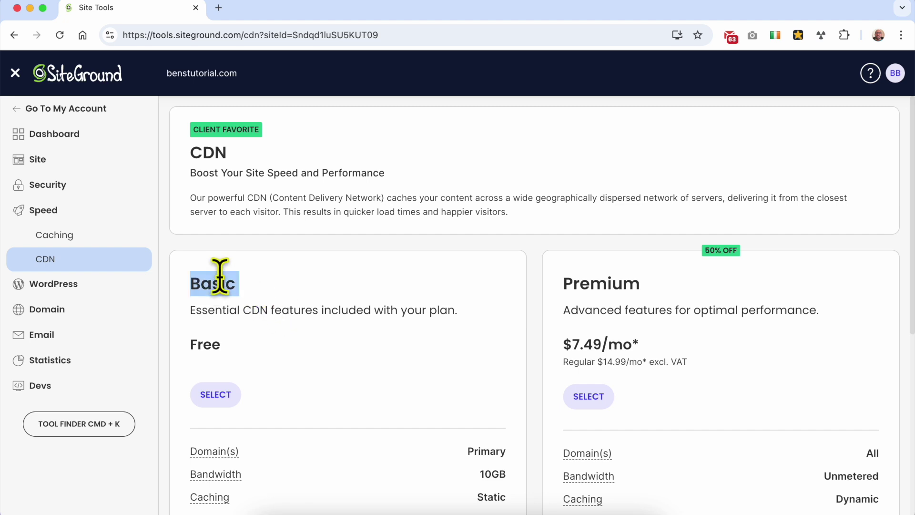
scroll(295, 302, "down", 1)
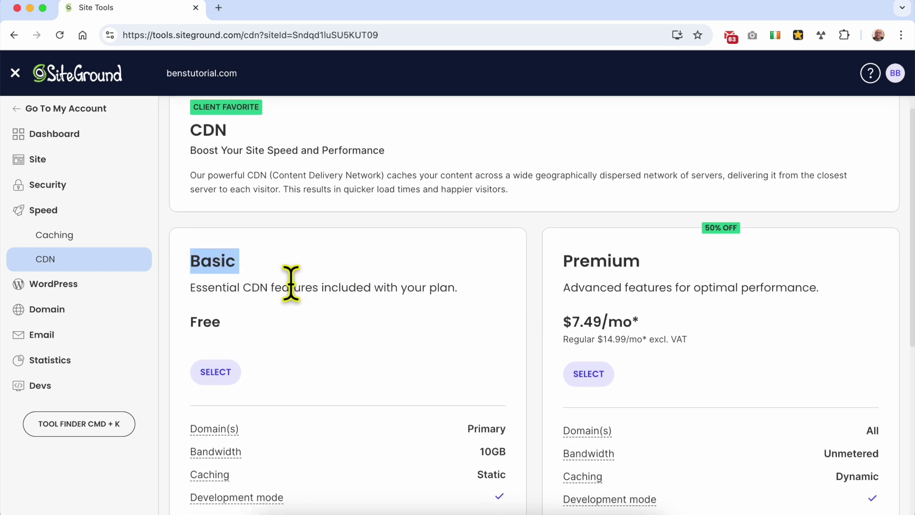
scroll(290, 283, "down", 5)
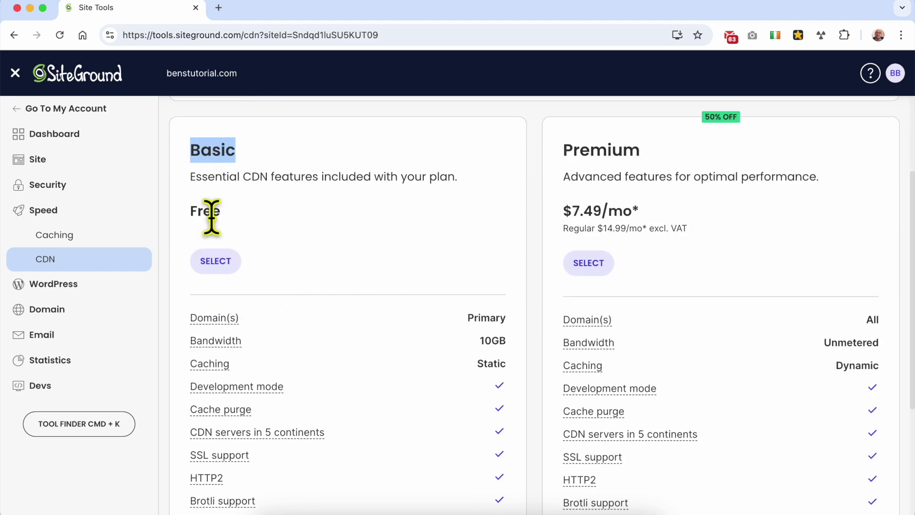
double_click(613, 146)
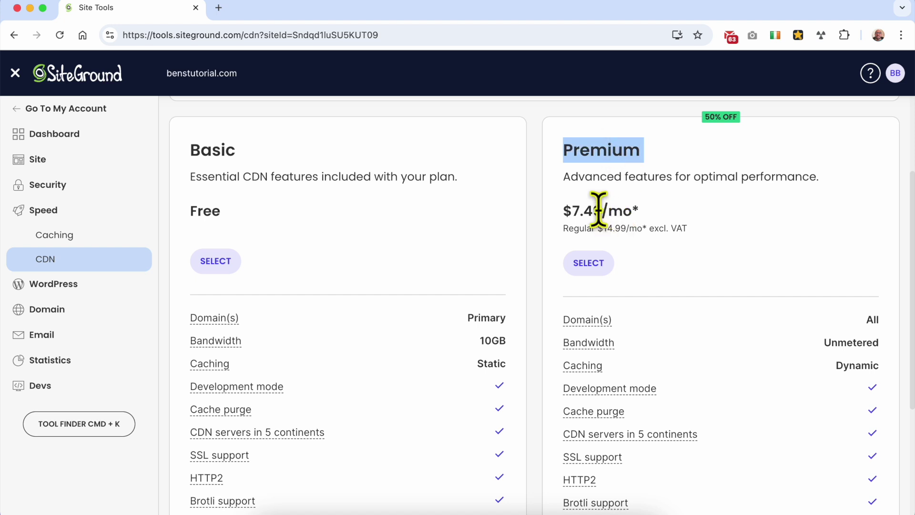
left_click_drag(558, 212, 702, 229)
left_click(702, 230)
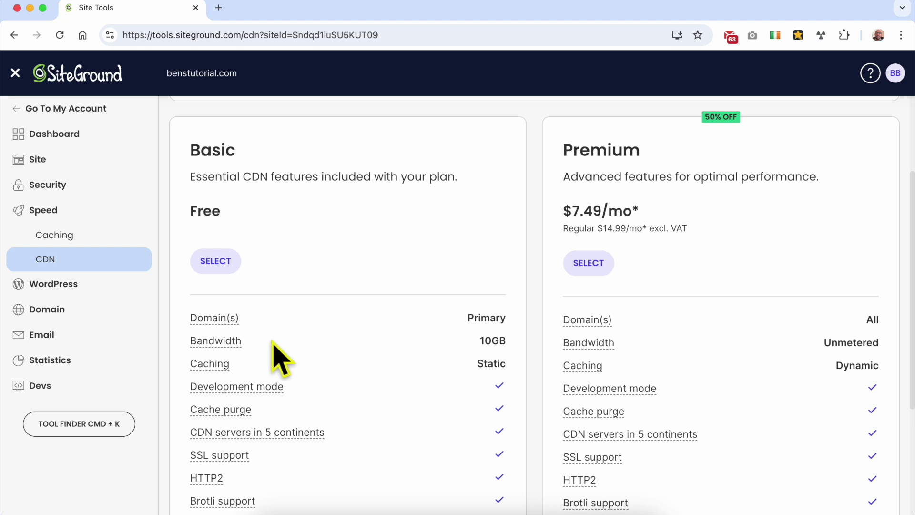
double_click(494, 340)
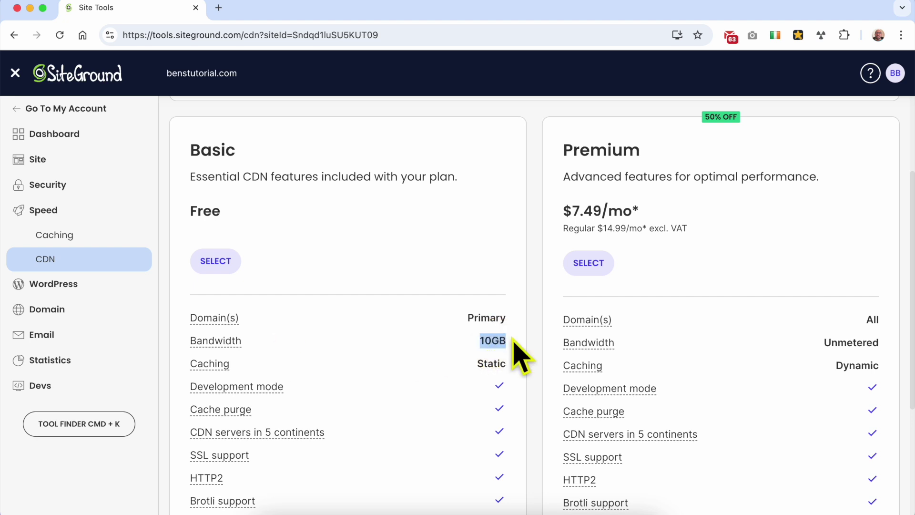
left_click(307, 366)
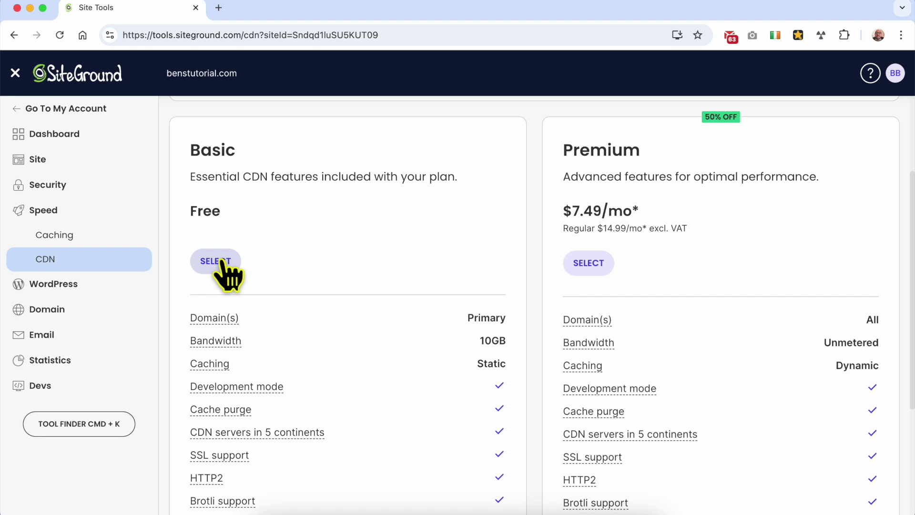
scroll(276, 271, "down", 4)
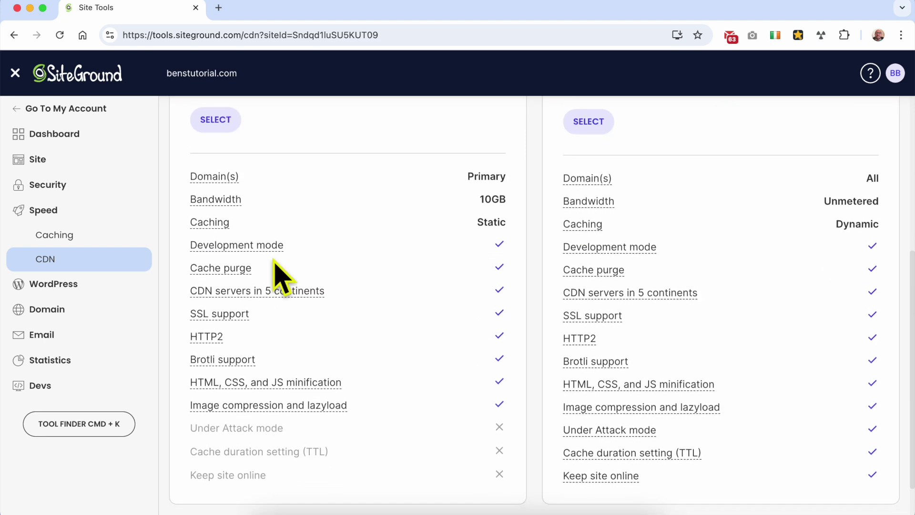
scroll(398, 236, "down", 2)
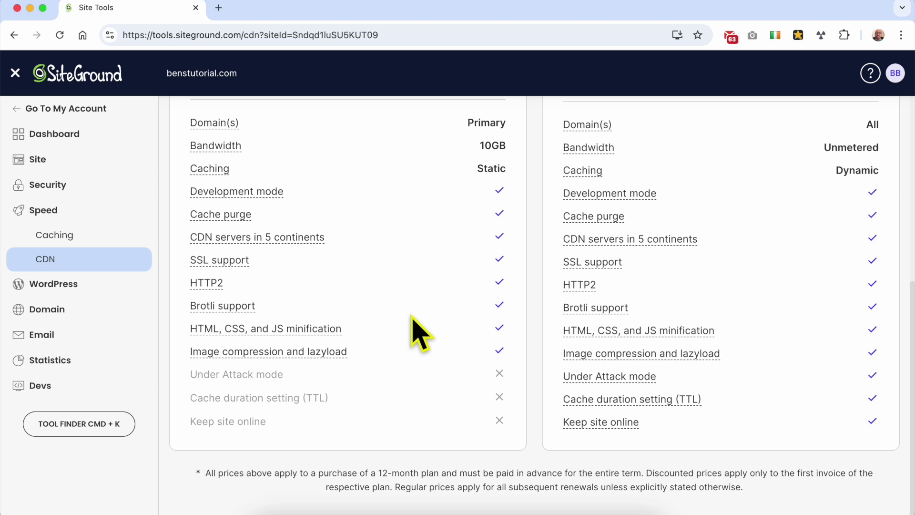
scroll(417, 331, "up", 7)
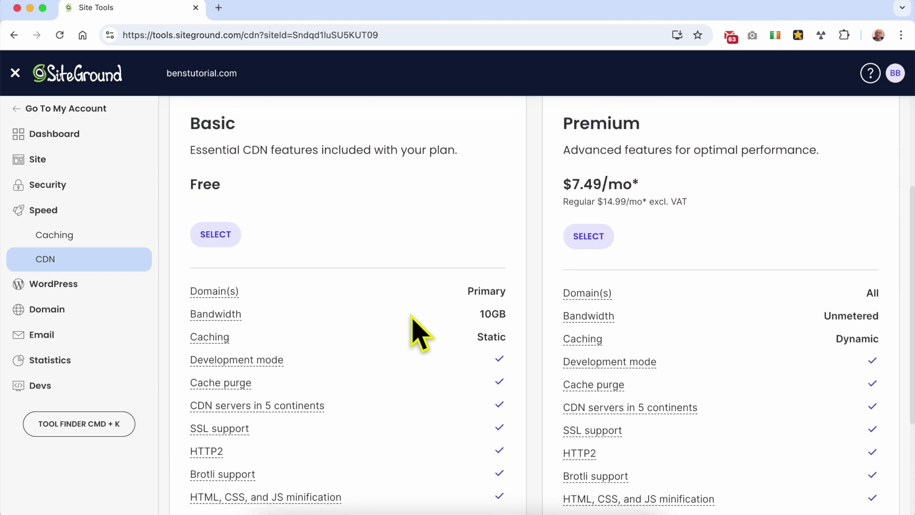
- Select the free Basic CDN plan and choose benstutorial.com as the domain for it
left_click(214, 395)
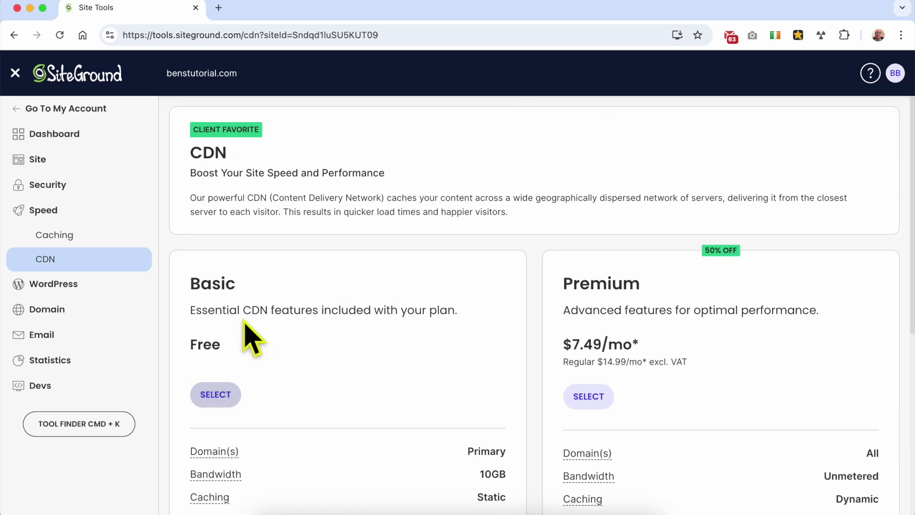
left_click(230, 395)
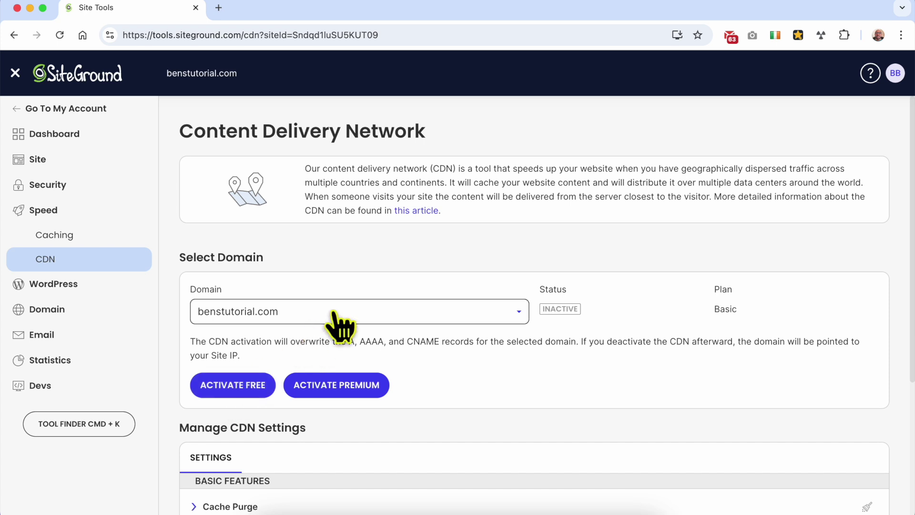
left_click(298, 317)
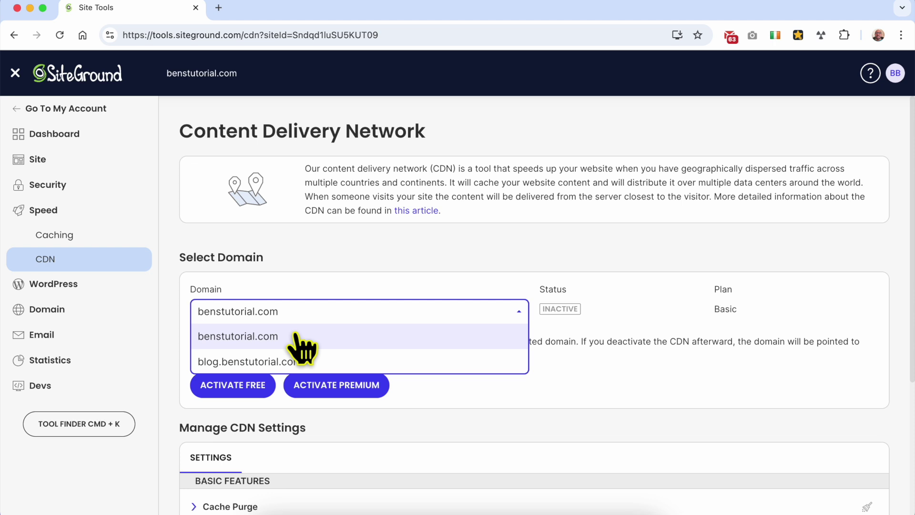
left_click(296, 336)
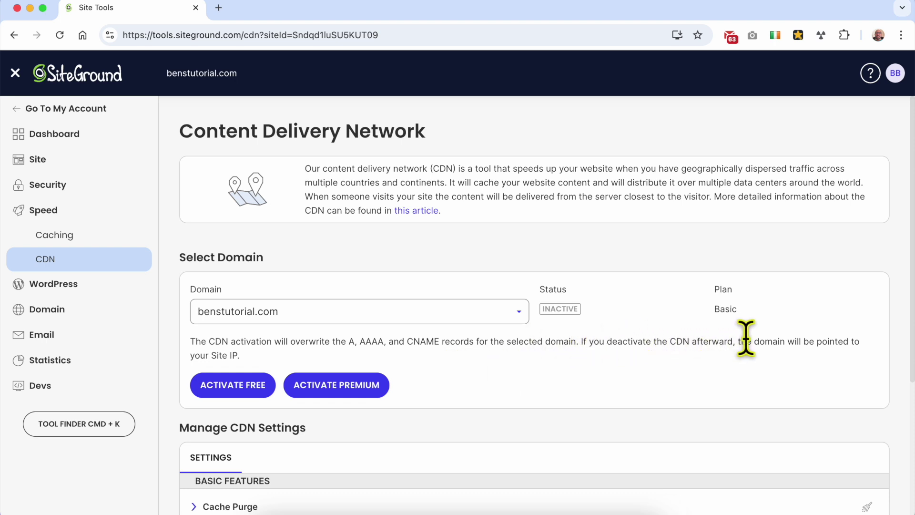
- Activate the free CDN for the selected domain and examine the mail server name given for email clients
left_click(247, 387)
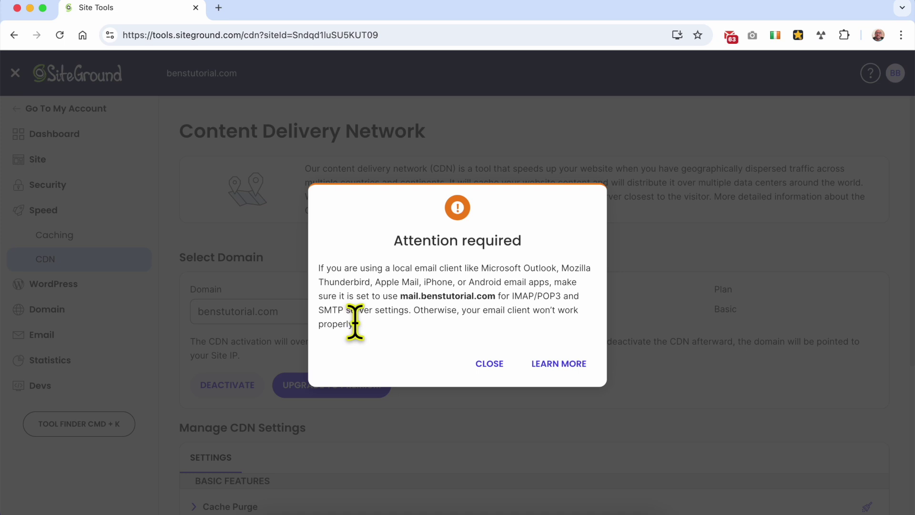
left_click_drag(401, 296, 495, 295)
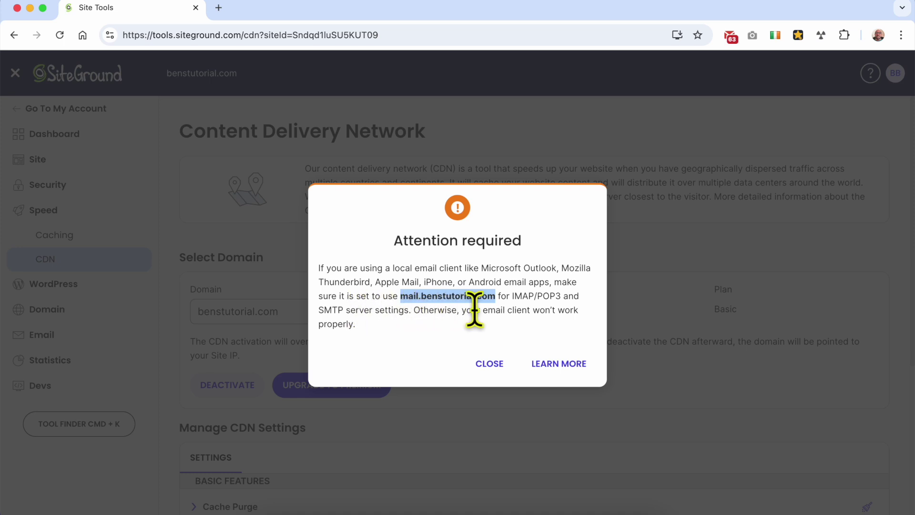
left_click(472, 355)
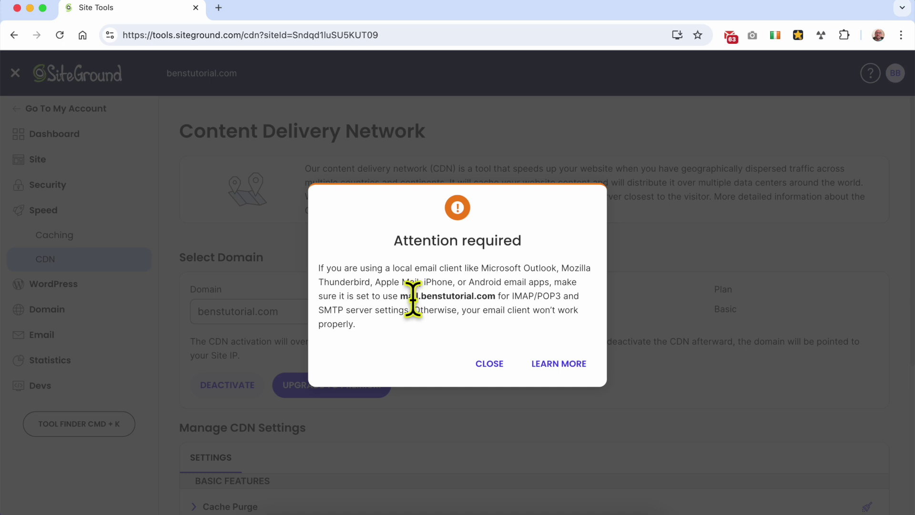
left_click_drag(402, 295, 482, 293)
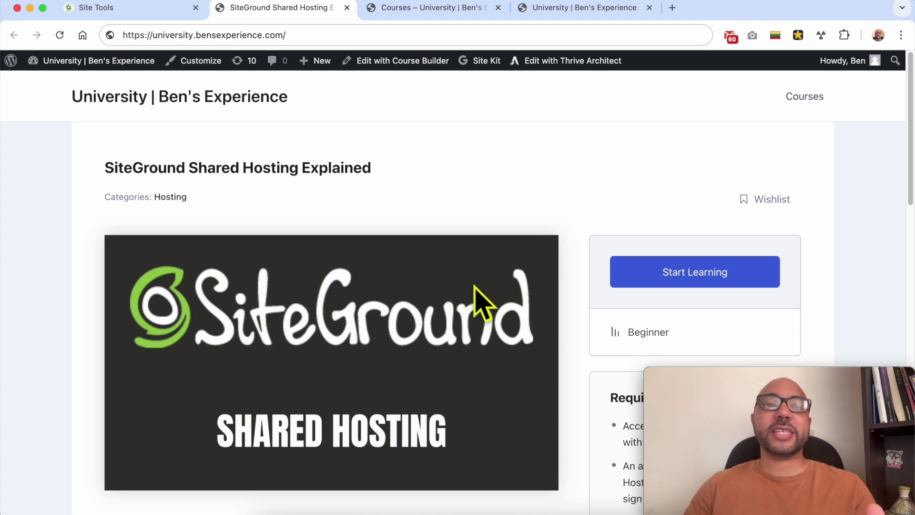
- Read the SiteGround Shared Hosting Explained course curriculum, expanding the Setting Up Your Website and Security Essentials sections
left_click_drag(105, 168, 406, 162)
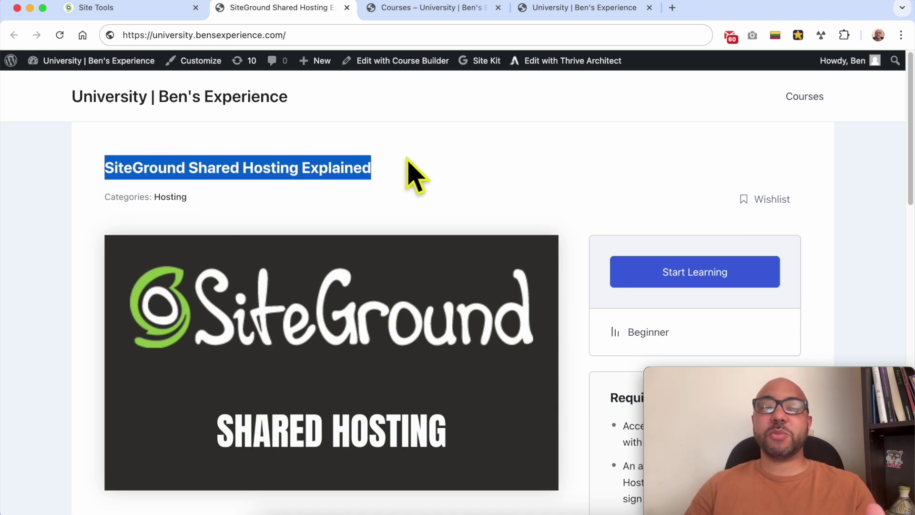
left_click(453, 164)
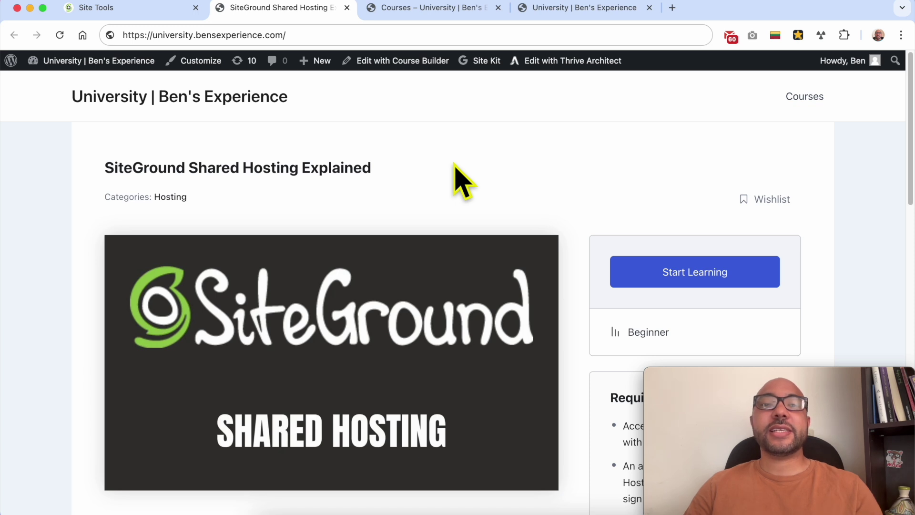
scroll(454, 163, "down", 14)
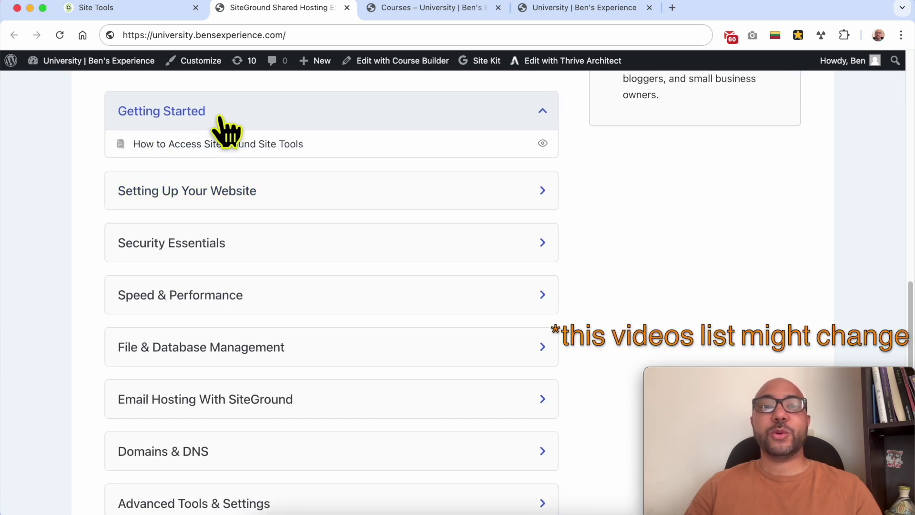
left_click(248, 196)
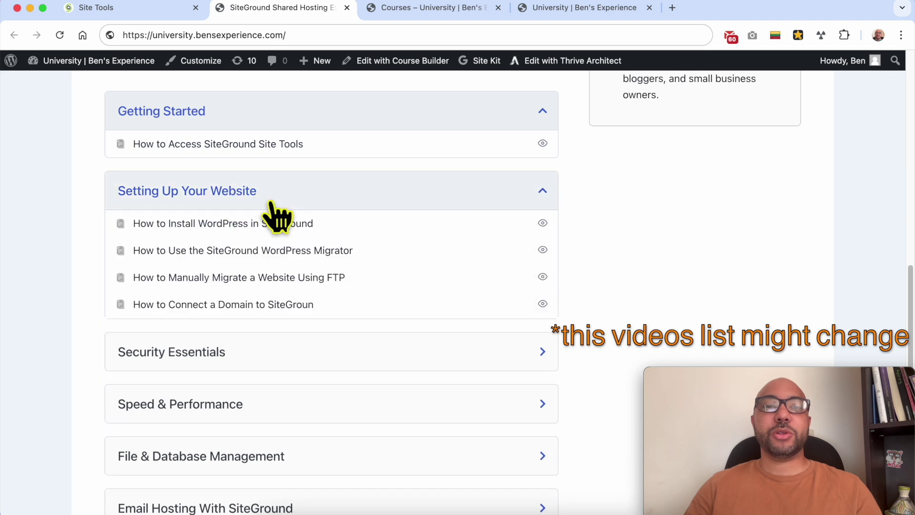
scroll(180, 296, "down", 5)
left_click(161, 195)
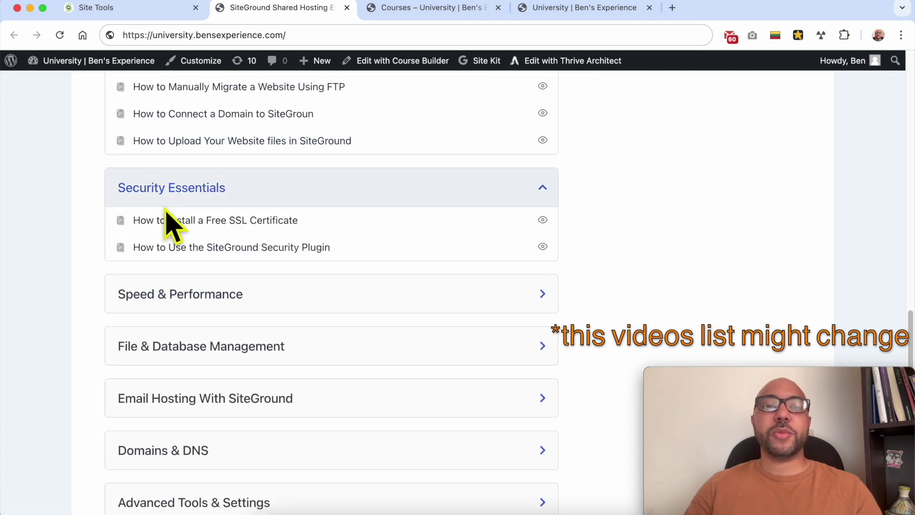
scroll(167, 220, "down", 3)
scroll(171, 225, "up", 1)
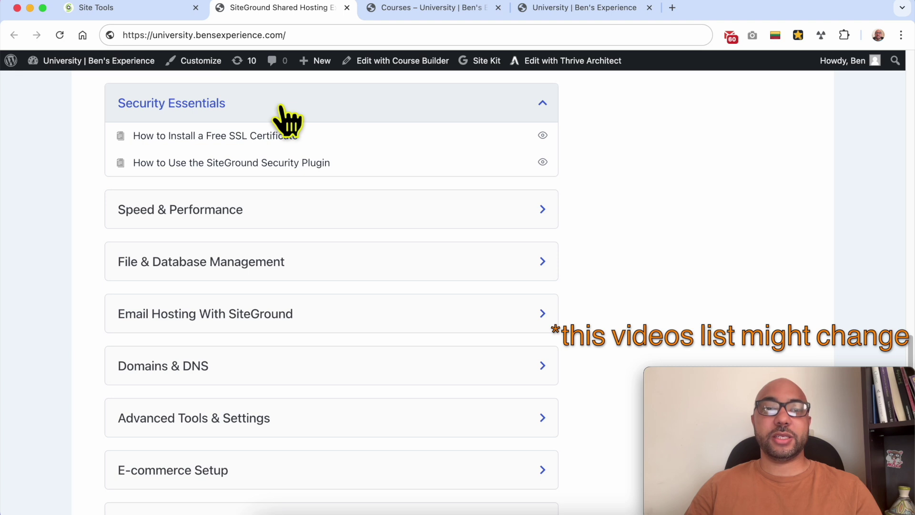
- Expand the Speed & Performance and File & Database Management sections of the course and read their lesson titles
left_click(190, 210)
scroll(196, 224, "down", 2)
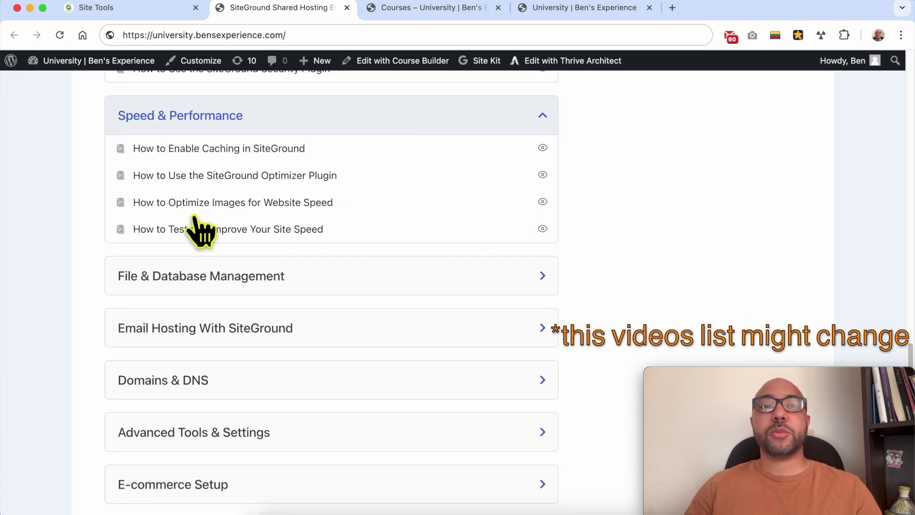
scroll(214, 138, "down", 3)
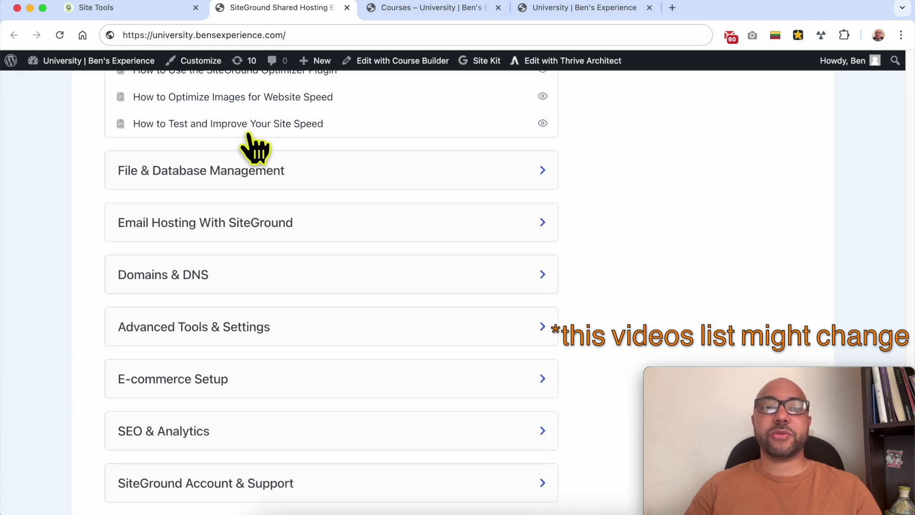
left_click(234, 165)
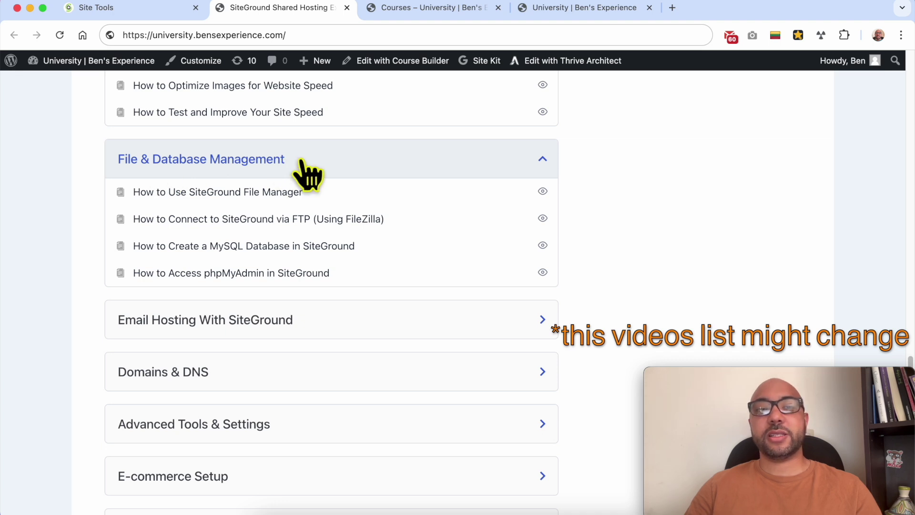
scroll(302, 164, "down", 4)
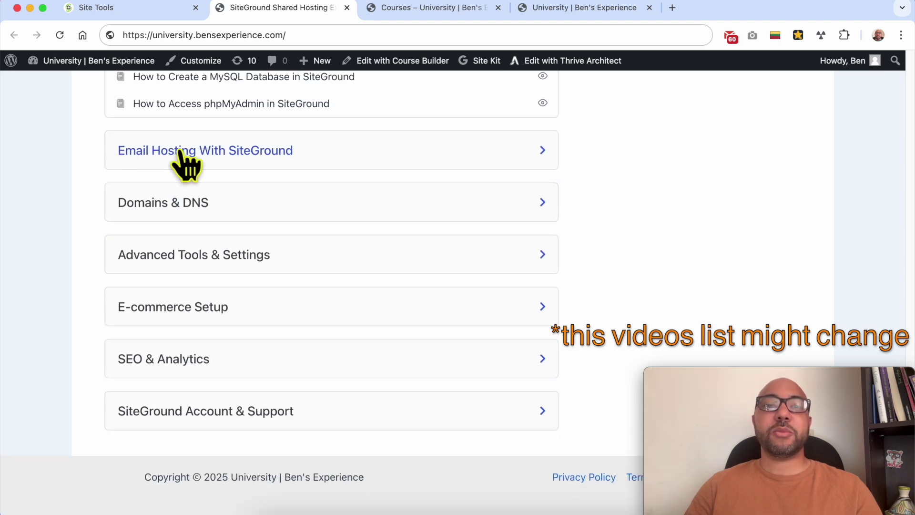
- Expand the Email Hosting With SiteGround and Domains & DNS sections and read their lesson titles
left_click(162, 151)
left_click(275, 311)
scroll(286, 310, "down", 3)
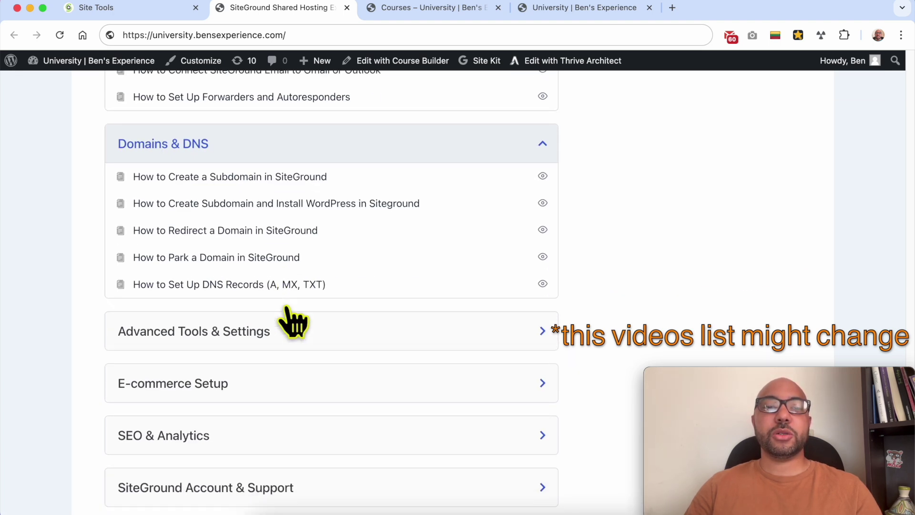
scroll(291, 322, "down", 2)
scroll(249, 179, "up", 1)
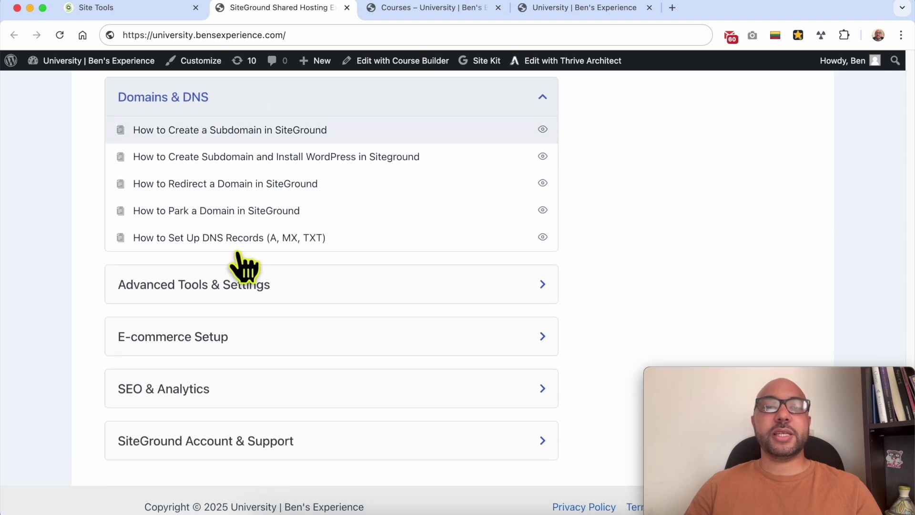
- Expand the remaining course sections, from Advanced Tools & Settings through SiteGround Account & Support, and look over their lessons
left_click(274, 291)
scroll(269, 293, "down", 3)
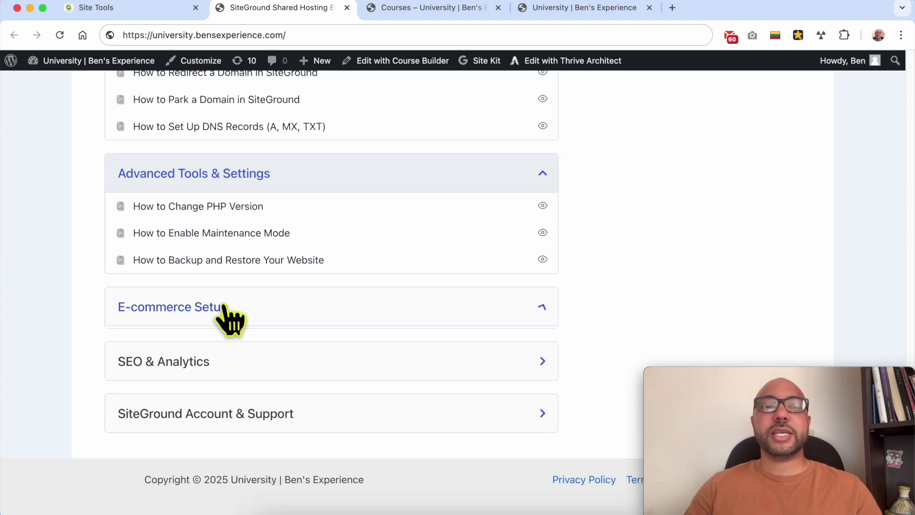
left_click(224, 307)
scroll(290, 317, "down", 1)
left_click(223, 360)
scroll(267, 371, "down", 2)
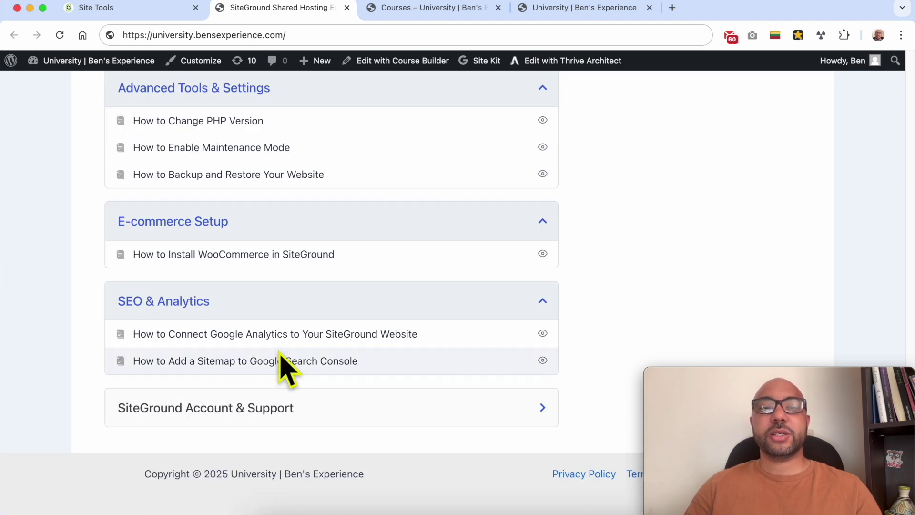
left_click(262, 409)
scroll(215, 419, "down", 2)
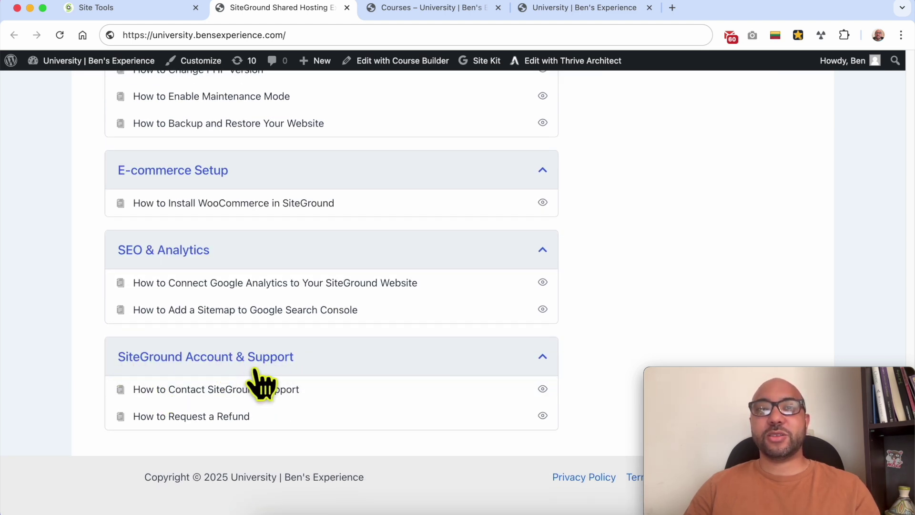
scroll(261, 381, "up", 15)
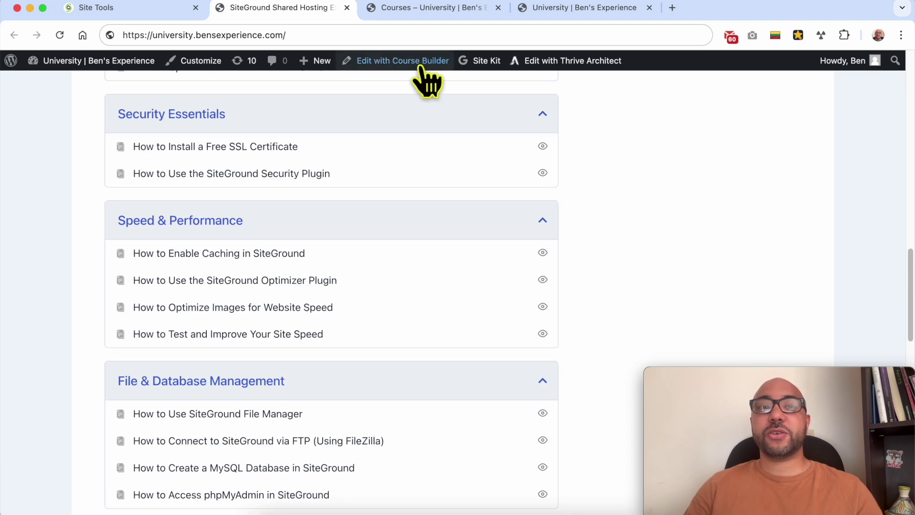
- Switch to the university's Courses catalogue and look through the first page of available courses
left_click(430, 20)
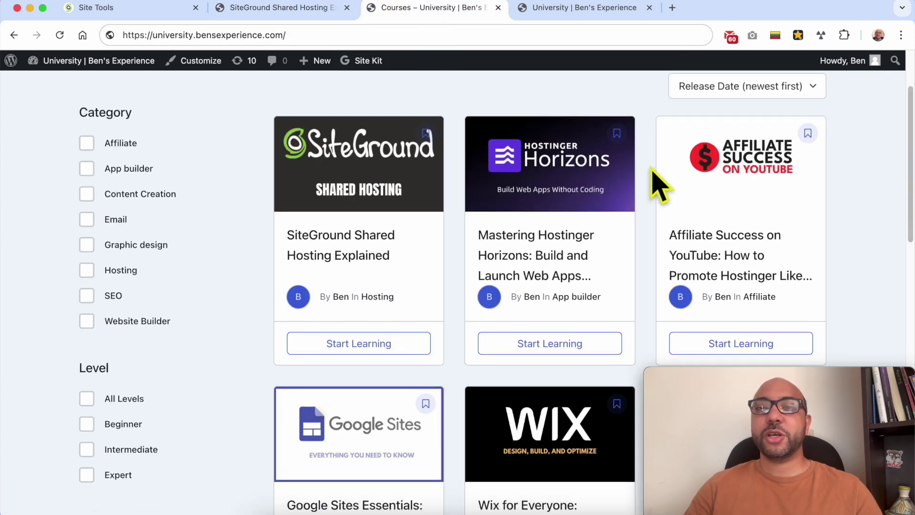
scroll(649, 176, "down", 2)
scroll(649, 175, "up", 5)
scroll(572, 200, "down", 3)
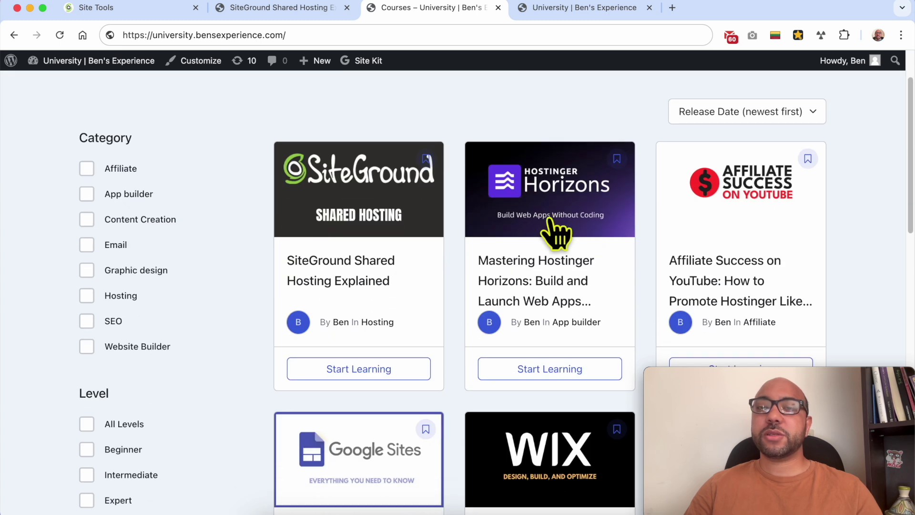
scroll(567, 229, "down", 1)
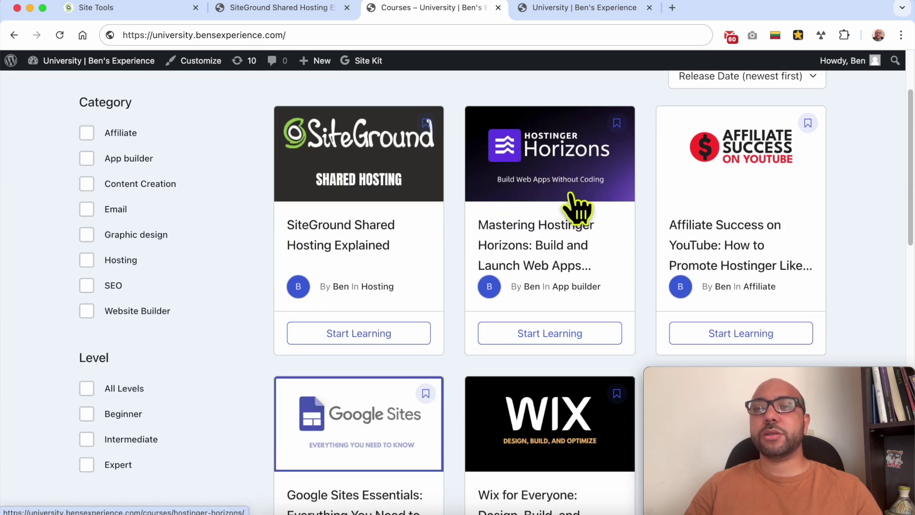
scroll(572, 195, "down", 10)
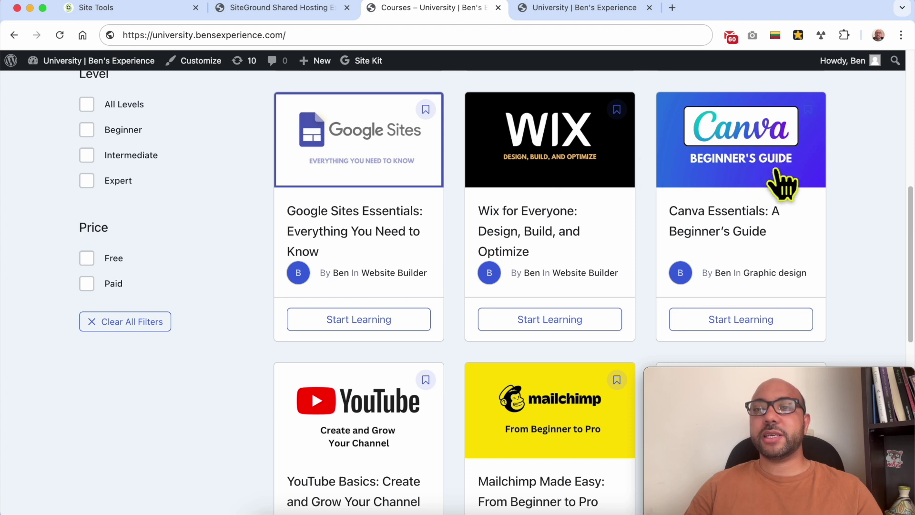
scroll(688, 236, "down", 6)
scroll(636, 248, "down", 4)
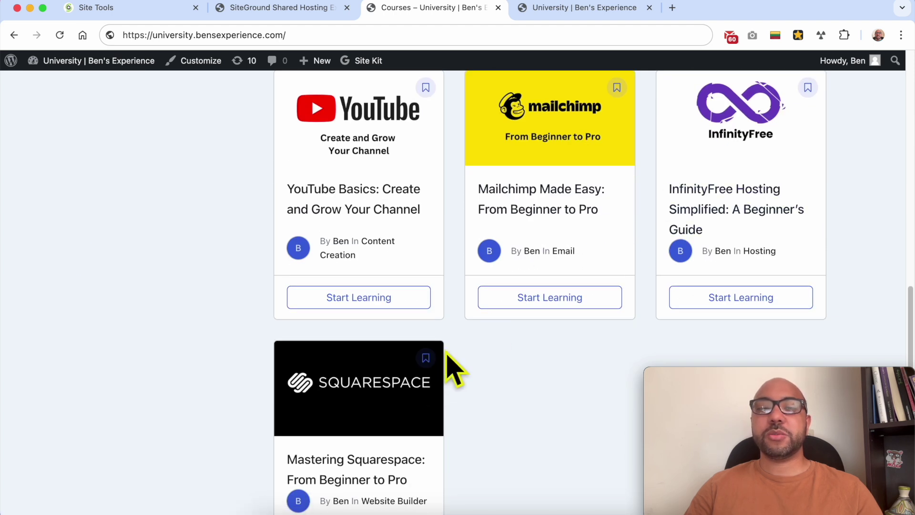
- Go to the next page of the course catalogue, look through its courses, and switch to the other open university page
scroll(443, 343, "down", 8)
left_click_drag(776, 379, 737, 156)
left_click(803, 390)
left_click_drag(782, 174, 813, 382)
scroll(762, 212, "up", 3)
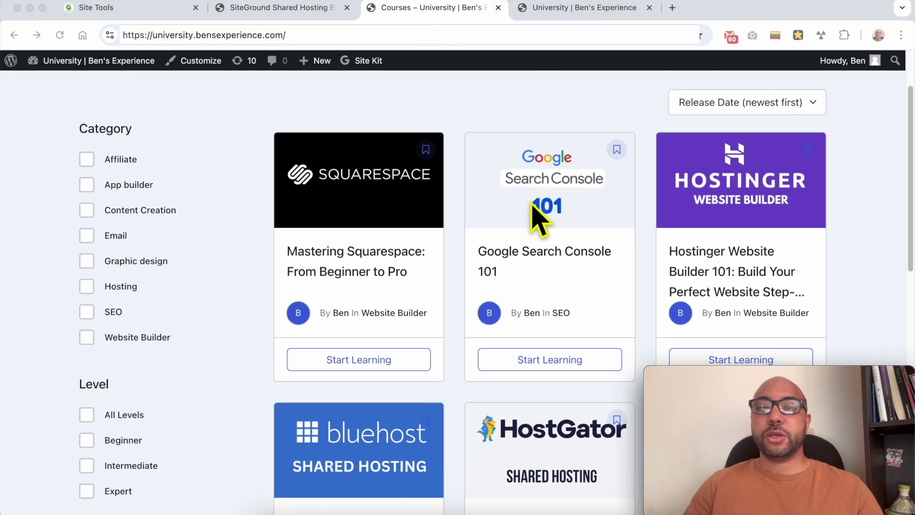
scroll(724, 181, "down", 5)
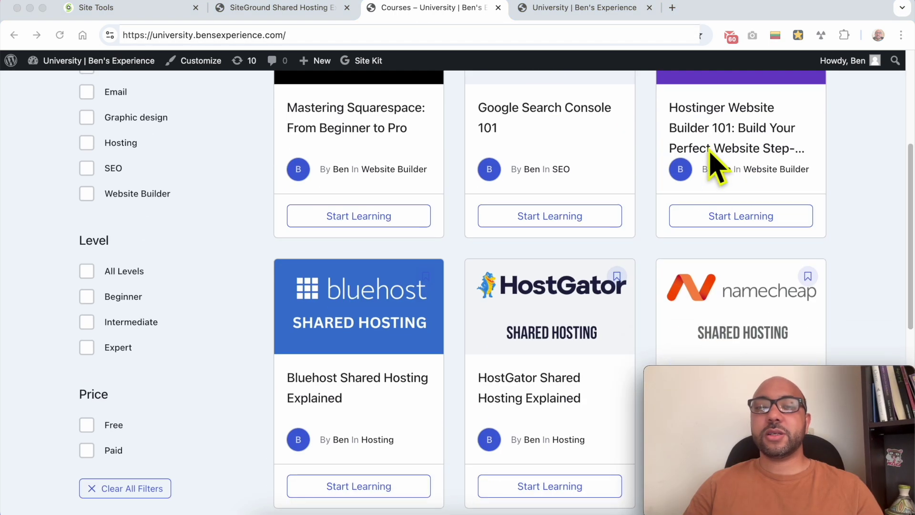
scroll(719, 167, "up", 3)
scroll(524, 295, "down", 3)
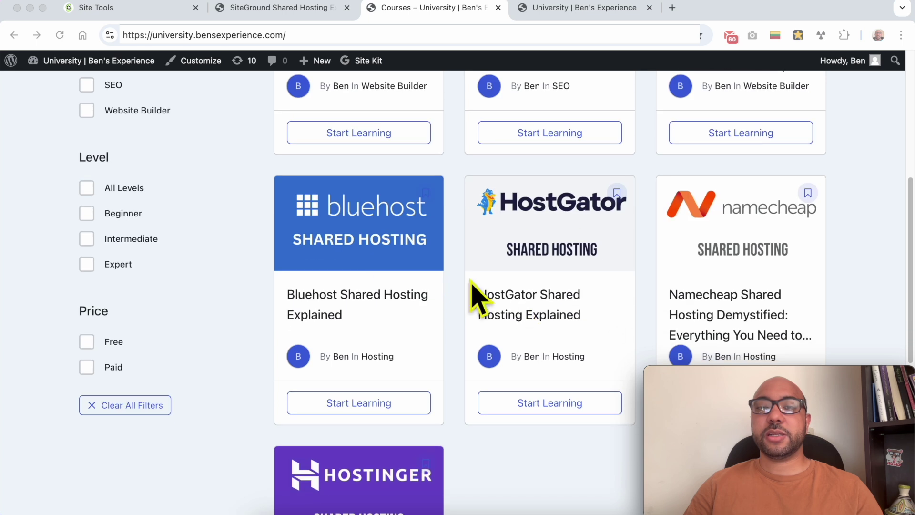
scroll(452, 139, "down", 2)
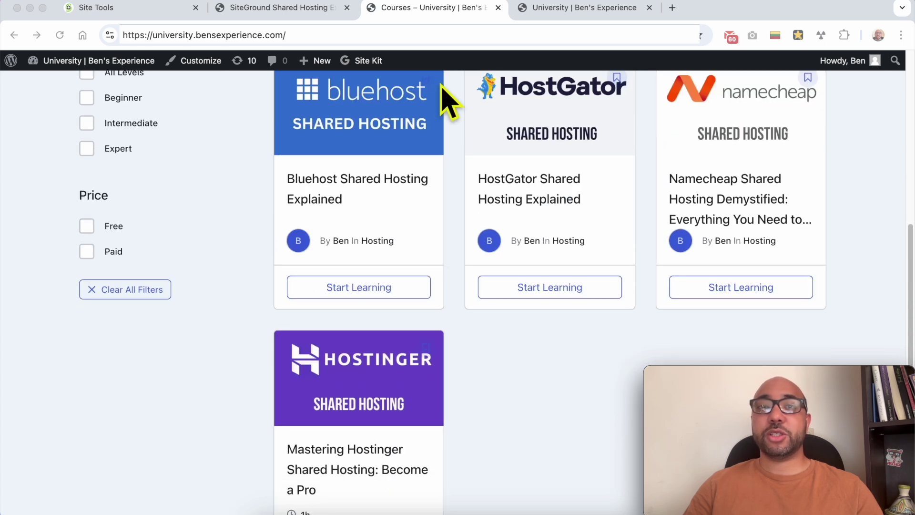
left_click(573, 8)
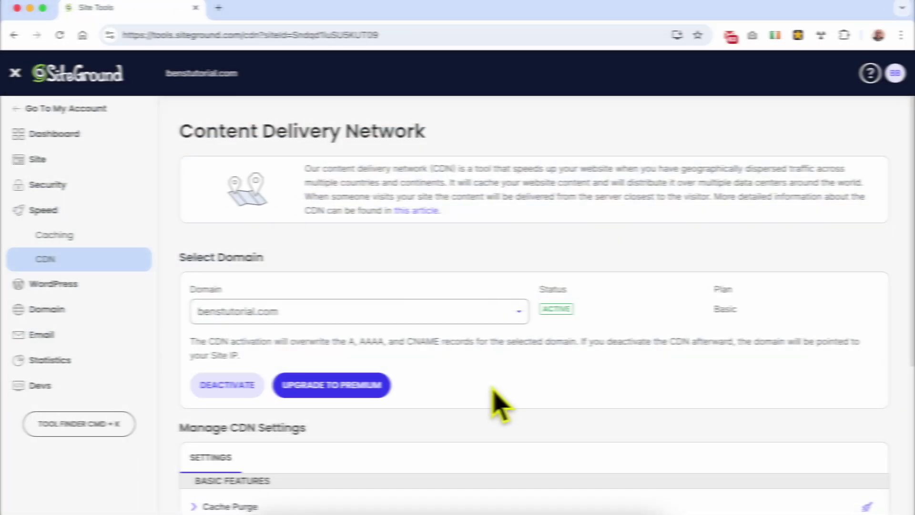
- Check the CDN status and plan for benstutorial.com and look over its basic and premium CDN settings
scroll(494, 400, "down", 4)
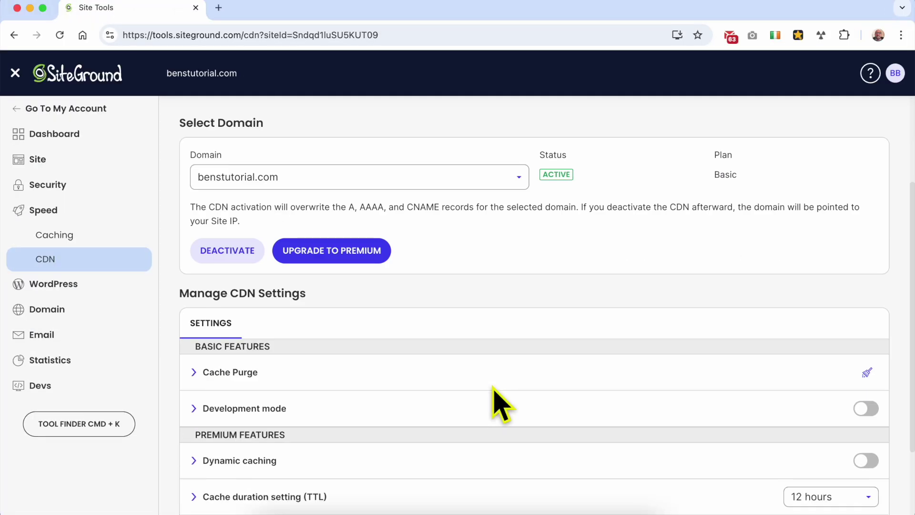
scroll(495, 377, "up", 2)
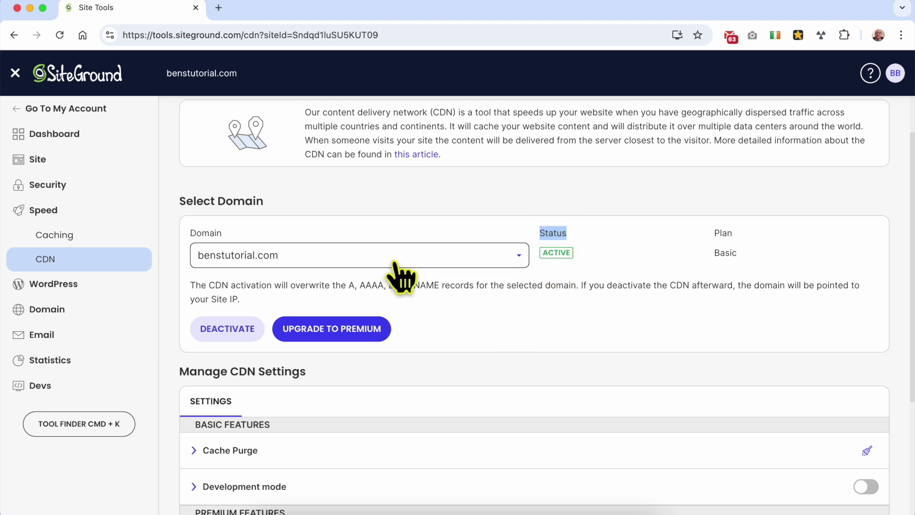
left_click(453, 338)
scroll(437, 281, "up", 2)
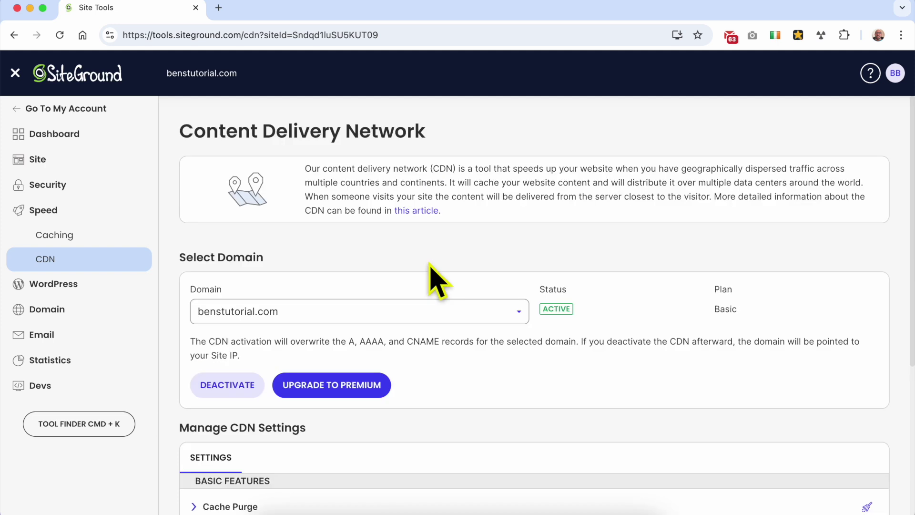